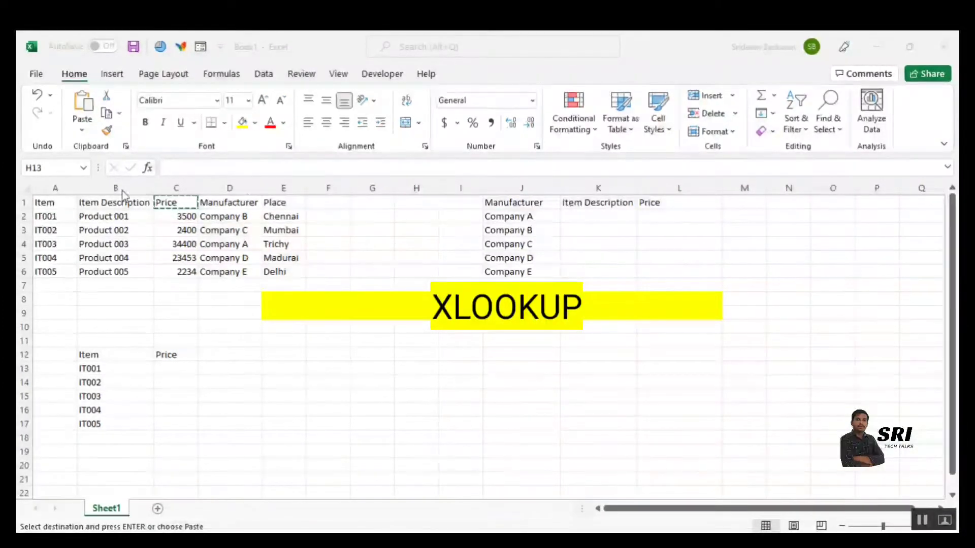
pyautogui.write('=vl')
pyautogui.press('Escape')
pyautogui.moveTo(49, 202); pyautogui.dragTo(288, 264)
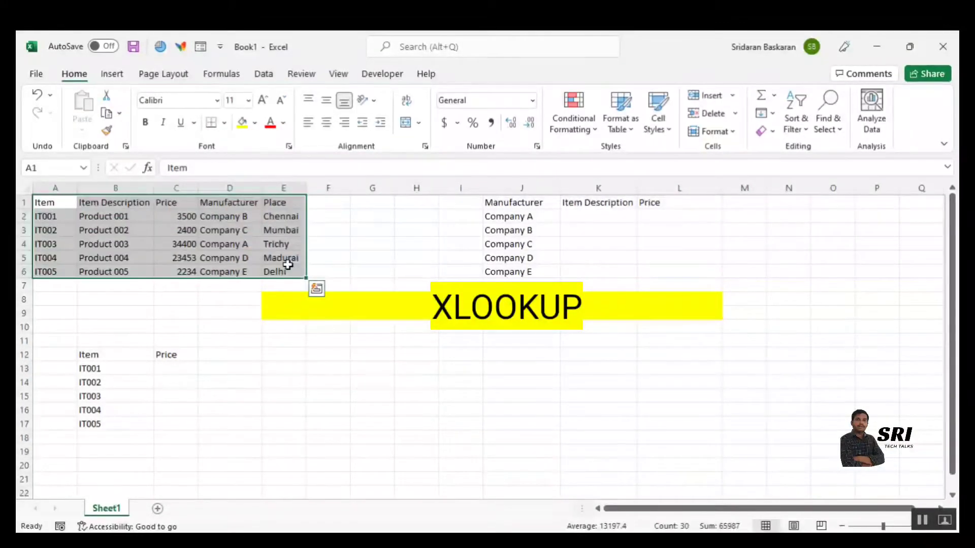
pyautogui.click(89, 356)
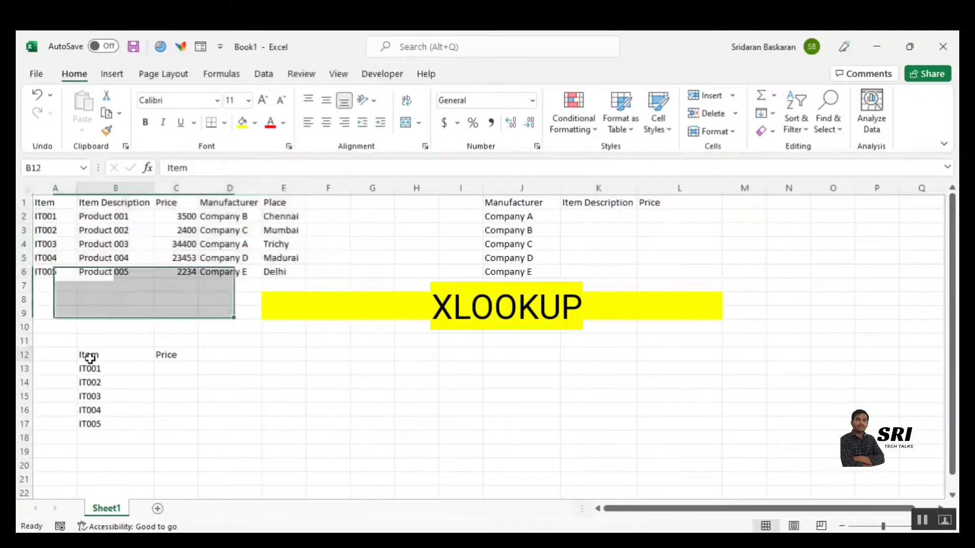
# Enter =VLOOKUP(B13,A1:C6,3,0) in C13 to return the price for item IT001
pyautogui.click(174, 368)
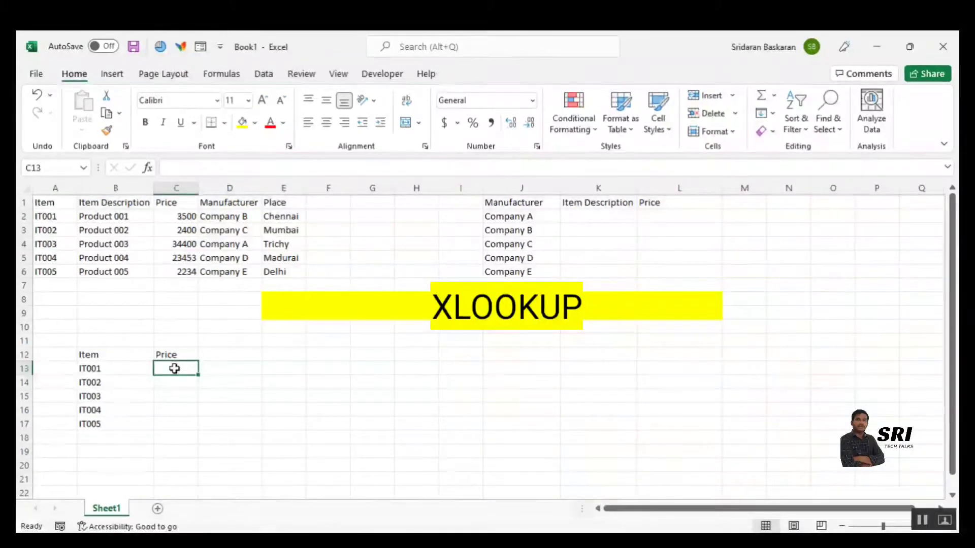
pyautogui.write('=v')
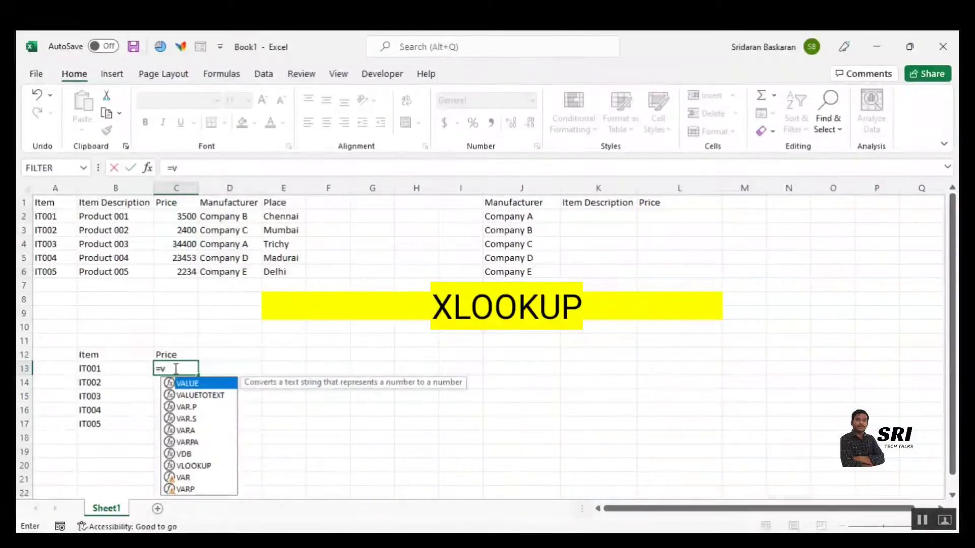
pyautogui.write('l')
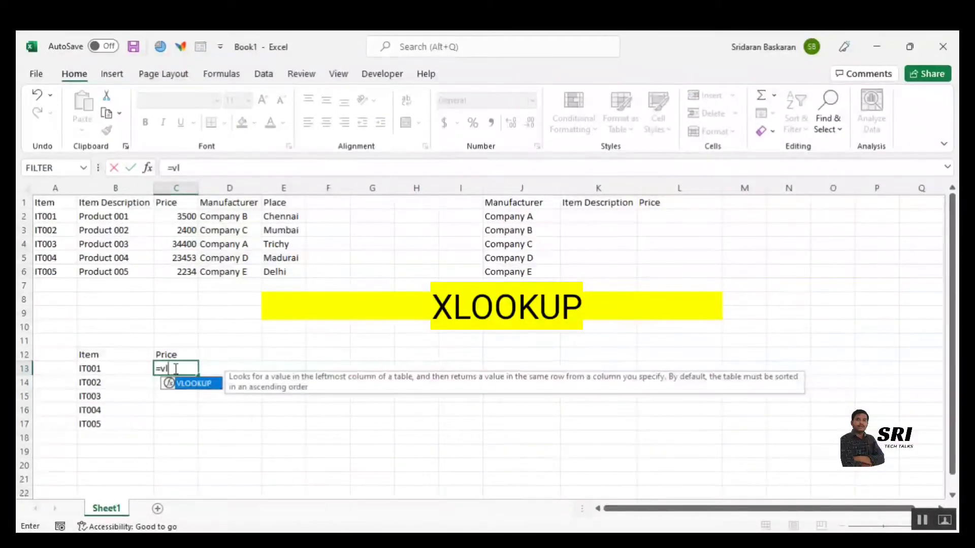
pyautogui.press('Tab')
pyautogui.click(100, 371)
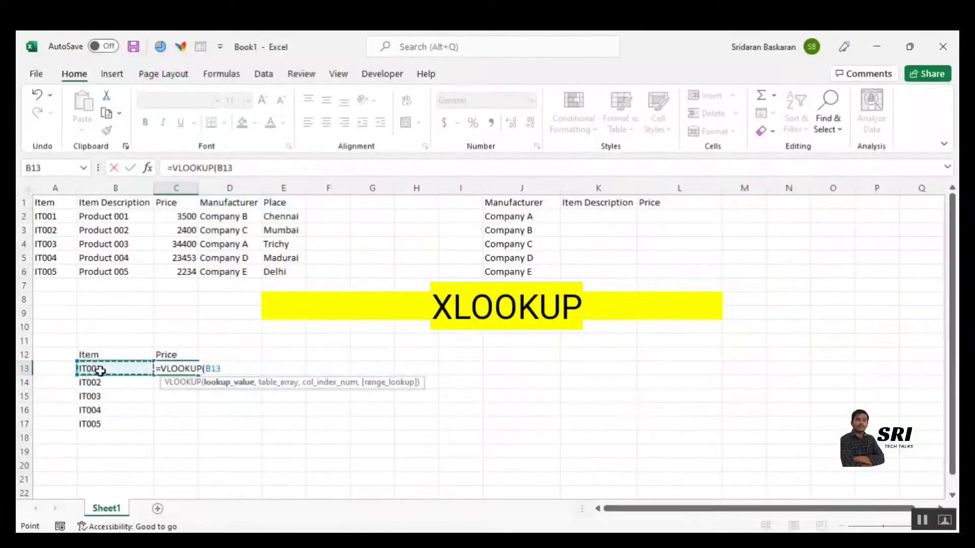
pyautogui.write(',')
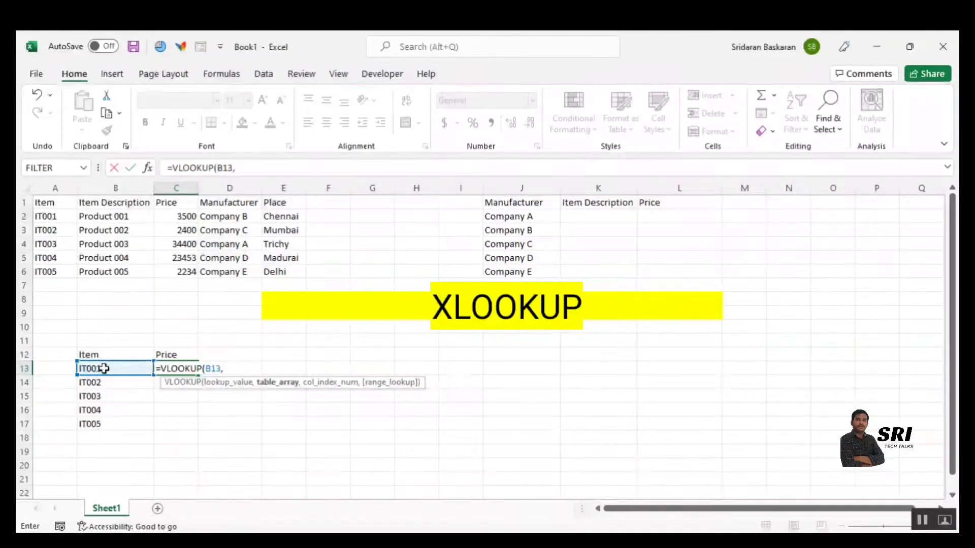
pyautogui.moveTo(44, 202); pyautogui.dragTo(173, 271)
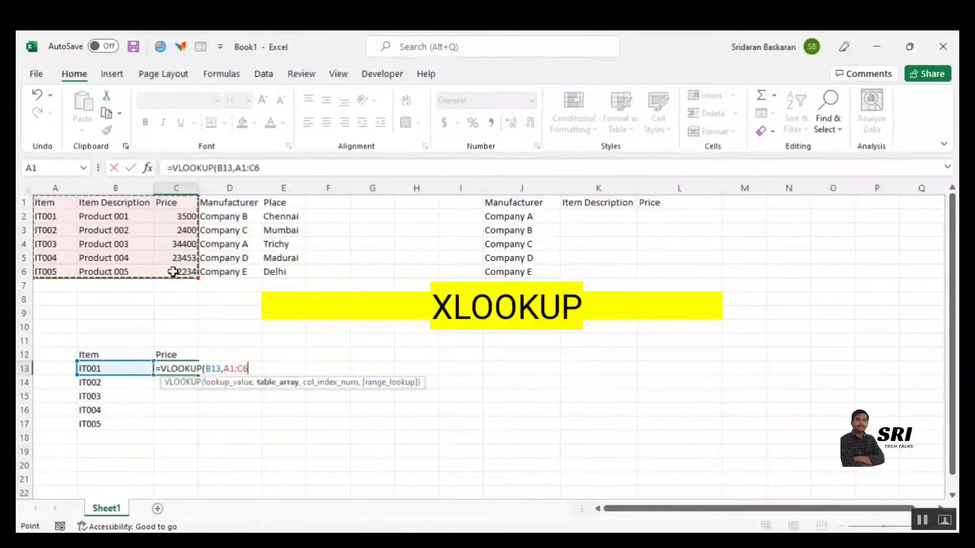
pyautogui.write(',3,0')
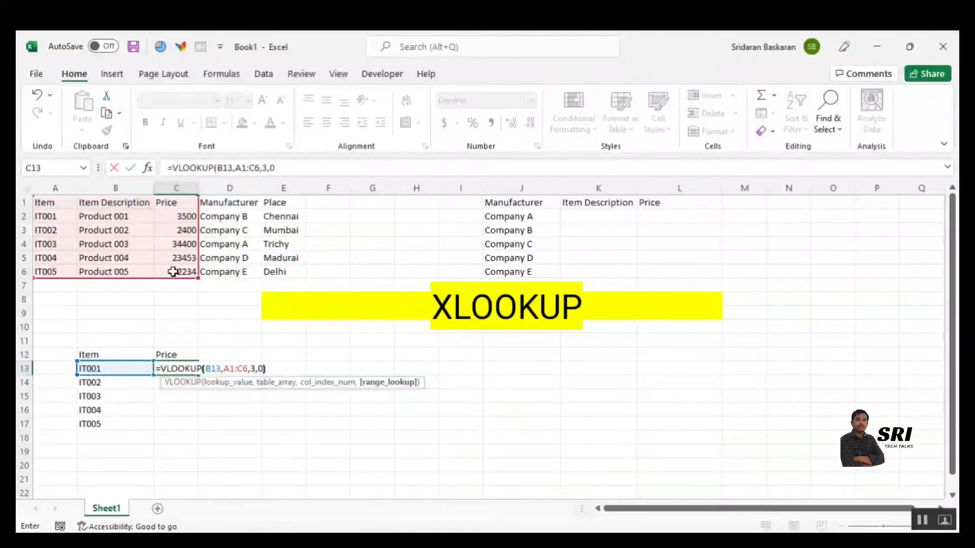
pyautogui.write(')')
pyautogui.press('Return')
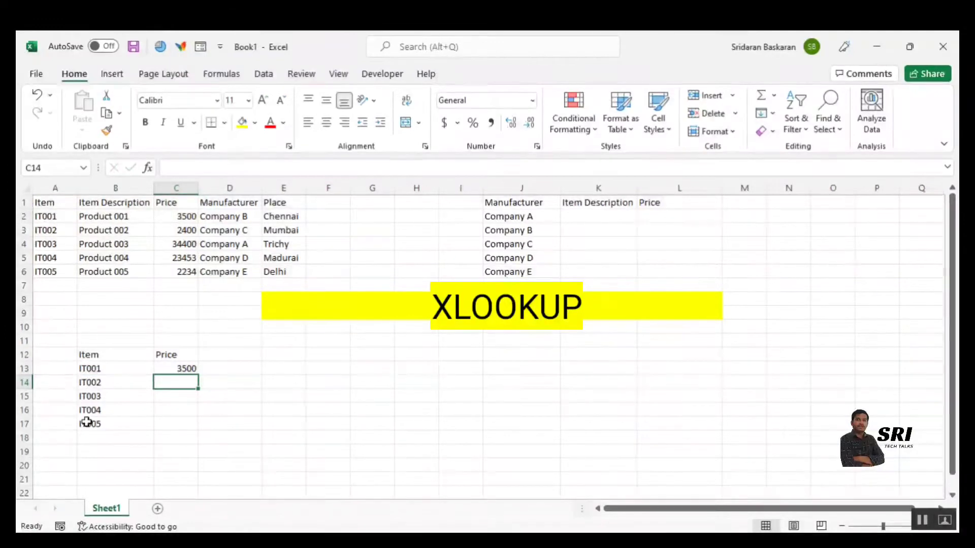
# Check the IT001 price against the source table and fill the VLOOKUP formula from C13 down to C17
pyautogui.click(89, 369)
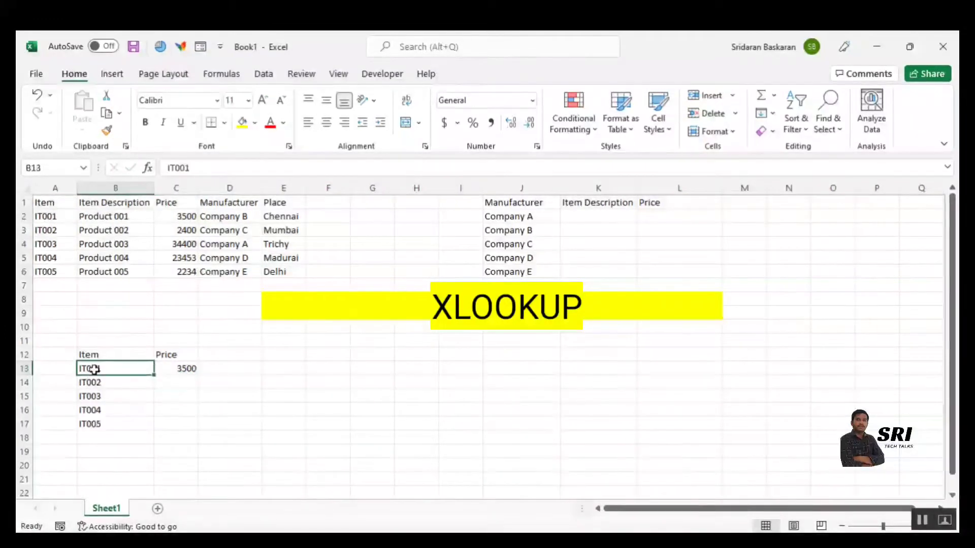
pyautogui.click(181, 216)
pyautogui.click(183, 366)
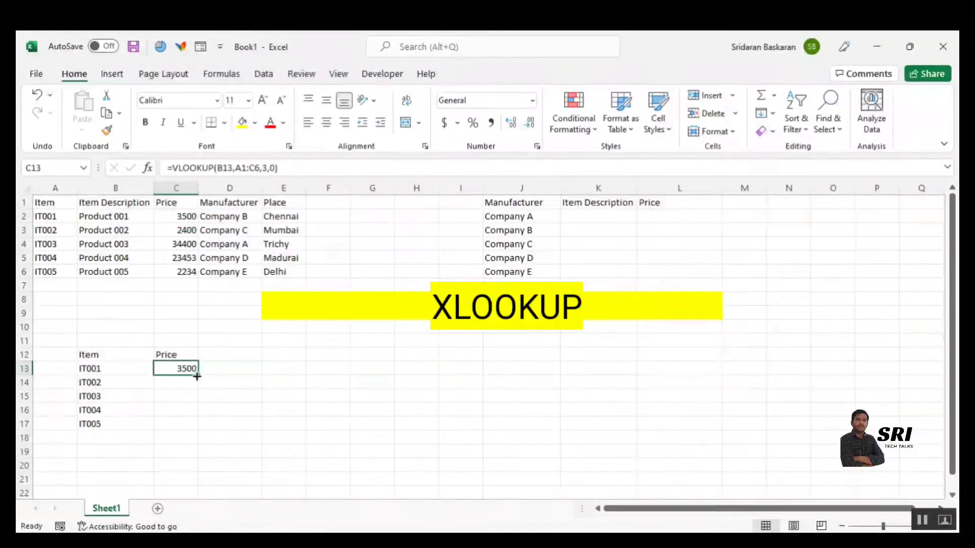
pyautogui.moveTo(199, 376); pyautogui.dragTo(196, 431)
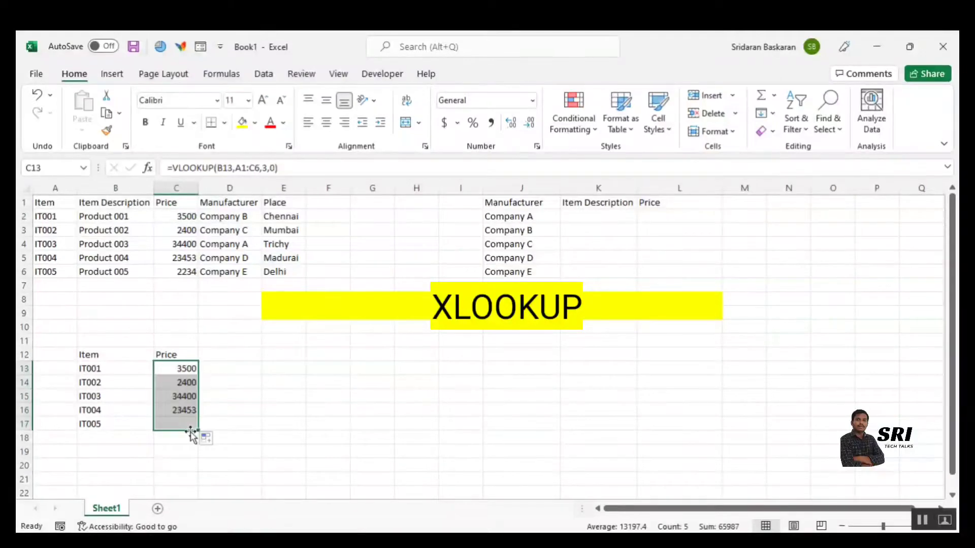
# Examine the copied VLOOKUP formula in C14, the source columns A to C, and the manufacturer lookup table in J1:L6
pyautogui.click(255, 368)
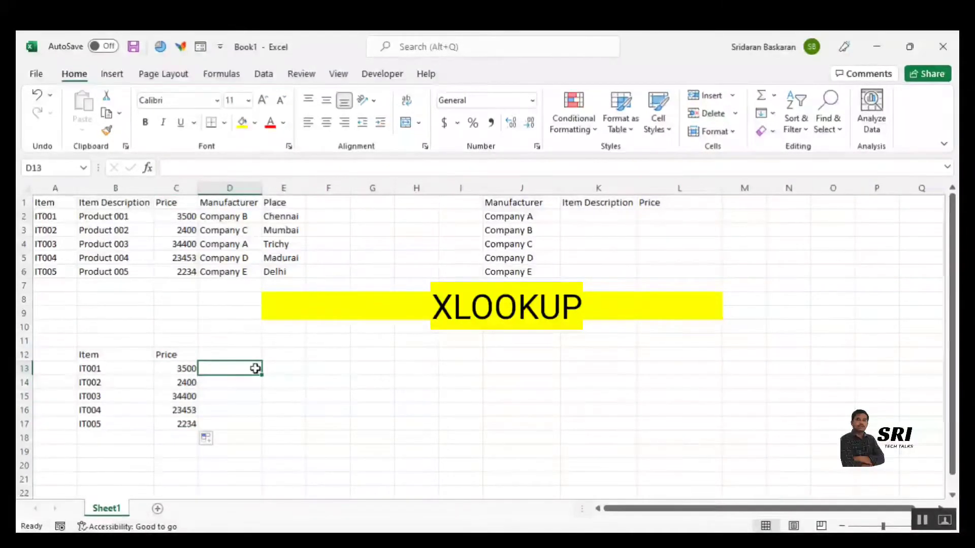
pyautogui.click(181, 380)
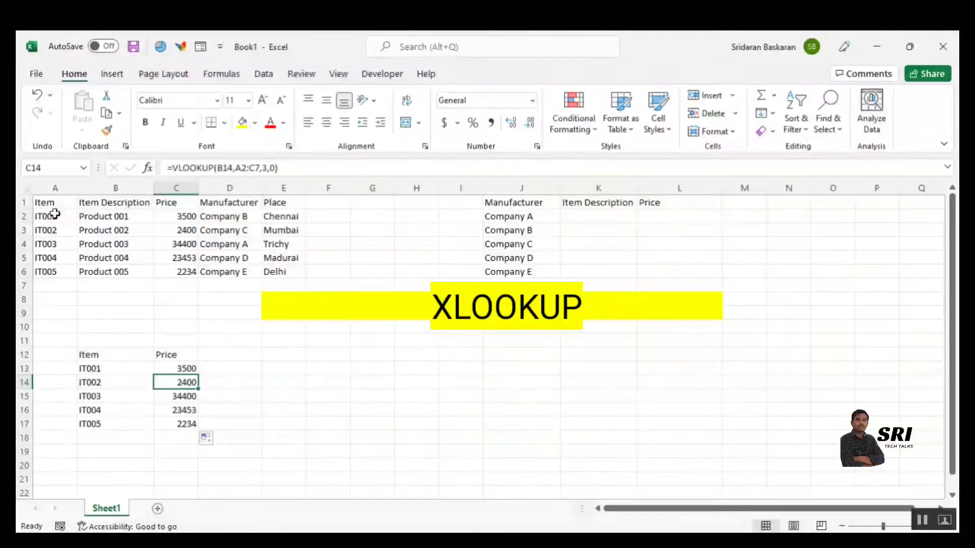
pyautogui.click(170, 185)
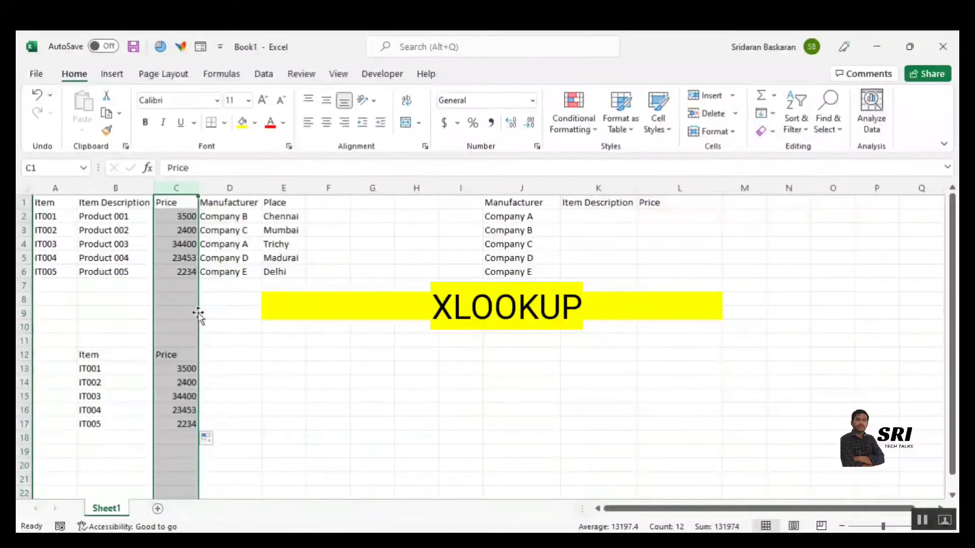
pyautogui.click(173, 245)
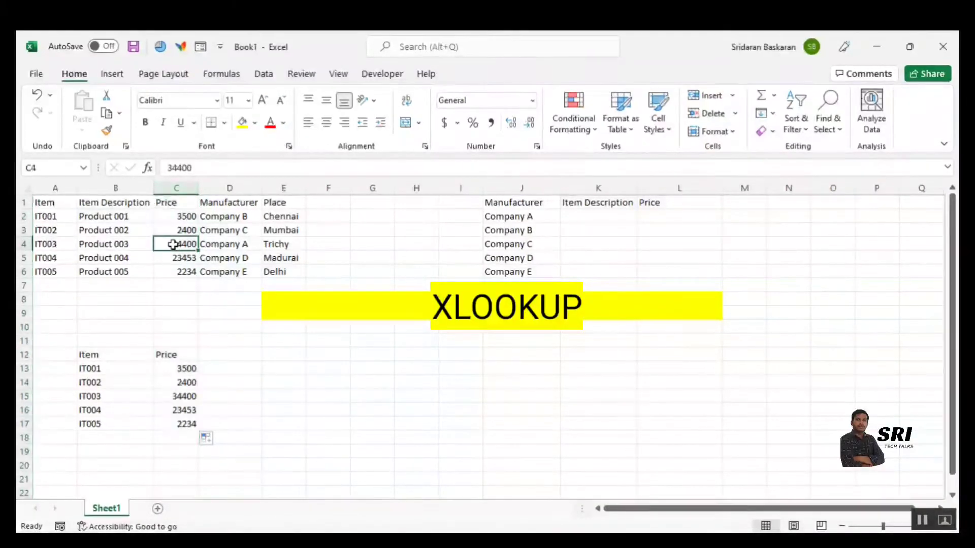
pyautogui.click(94, 368)
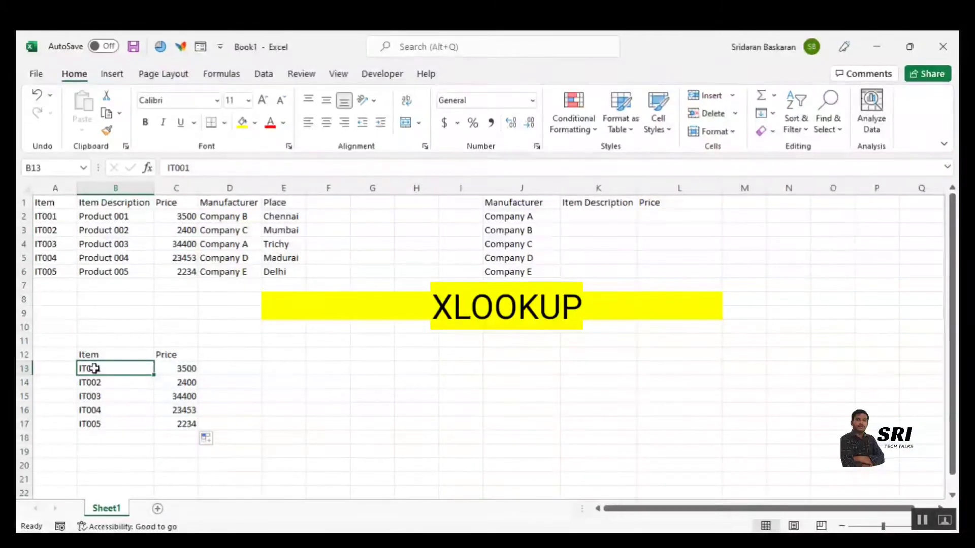
pyautogui.moveTo(44, 203); pyautogui.dragTo(51, 279)
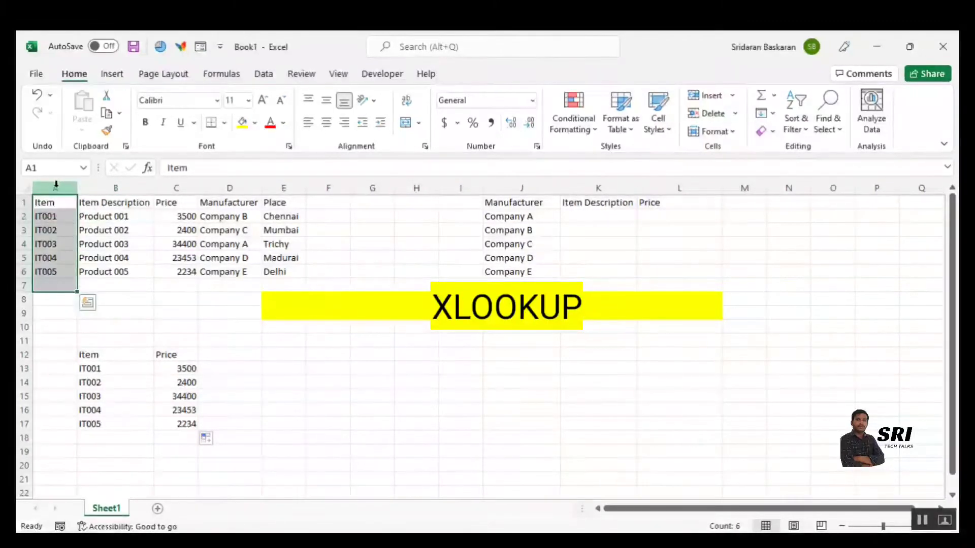
pyautogui.moveTo(56, 185); pyautogui.dragTo(183, 190)
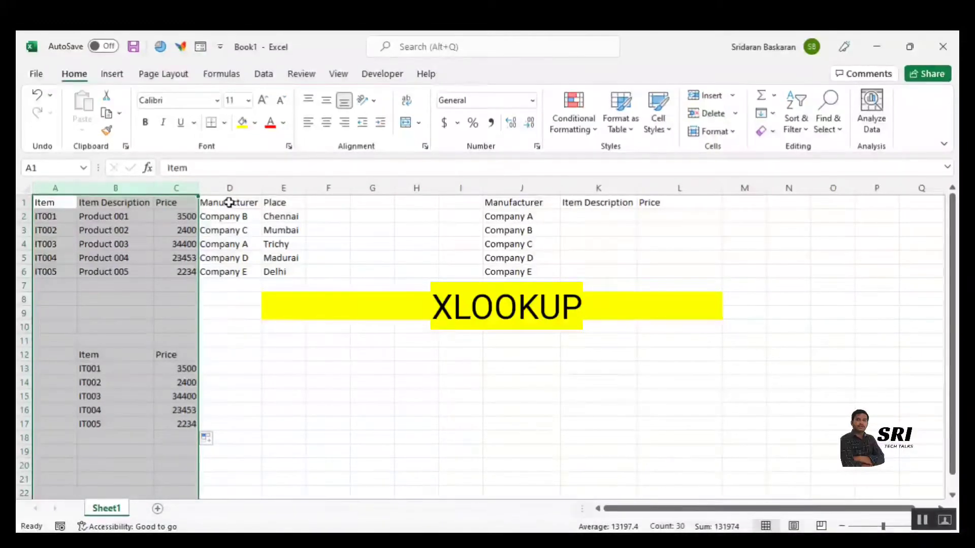
pyautogui.click(513, 216)
pyautogui.moveTo(513, 202); pyautogui.dragTo(675, 272)
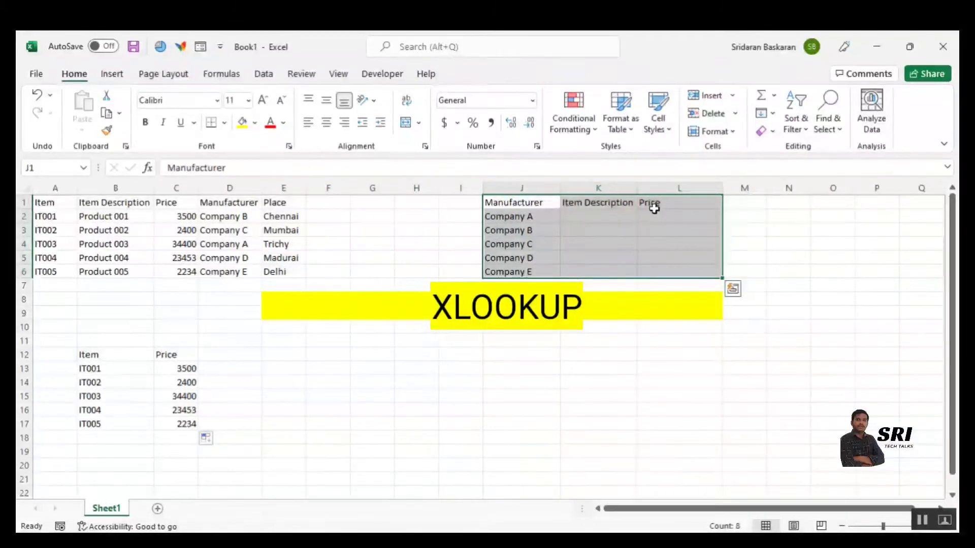
# Enter =XLOOKUP(J2,D:D,B:C) in K2 to return both the item description and price for Company A
pyautogui.click(584, 218)
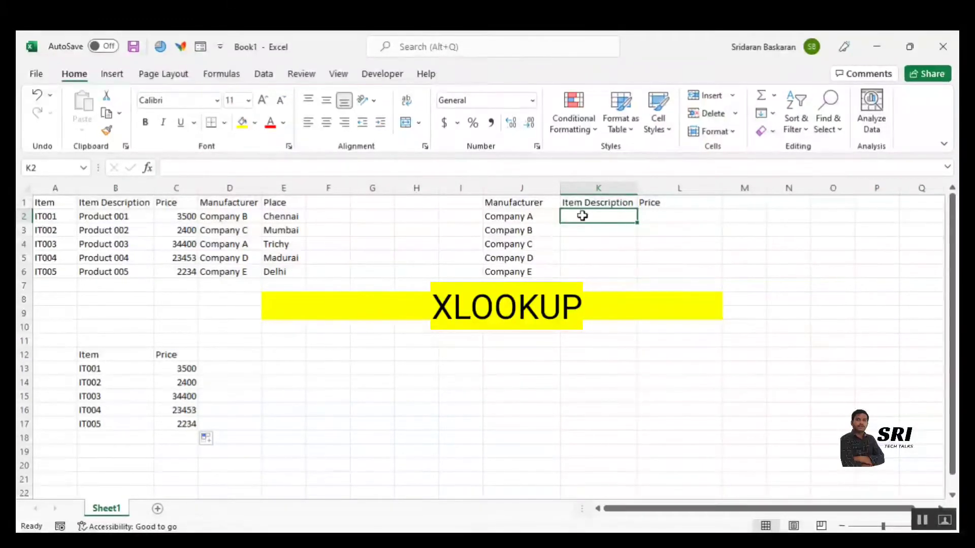
pyautogui.write('=')
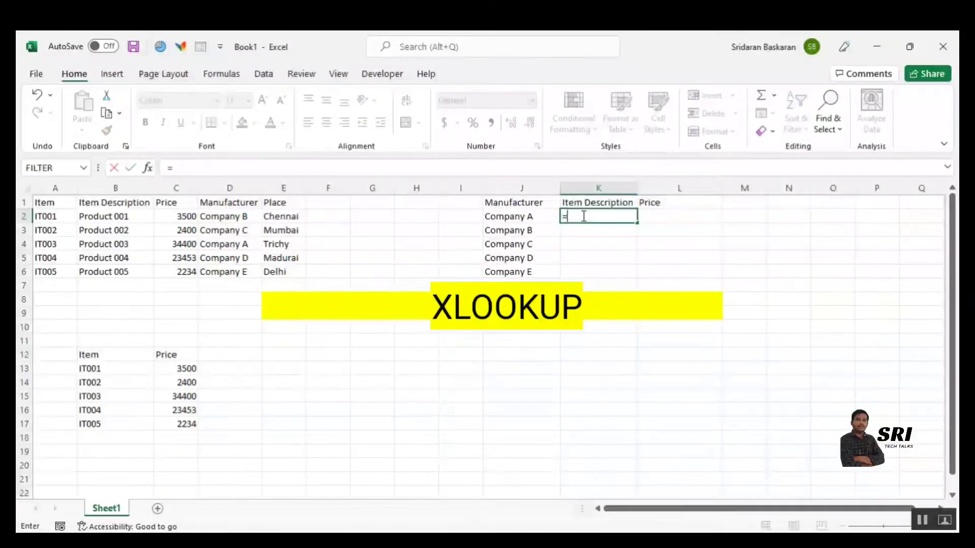
pyautogui.write('xl')
pyautogui.press('Tab')
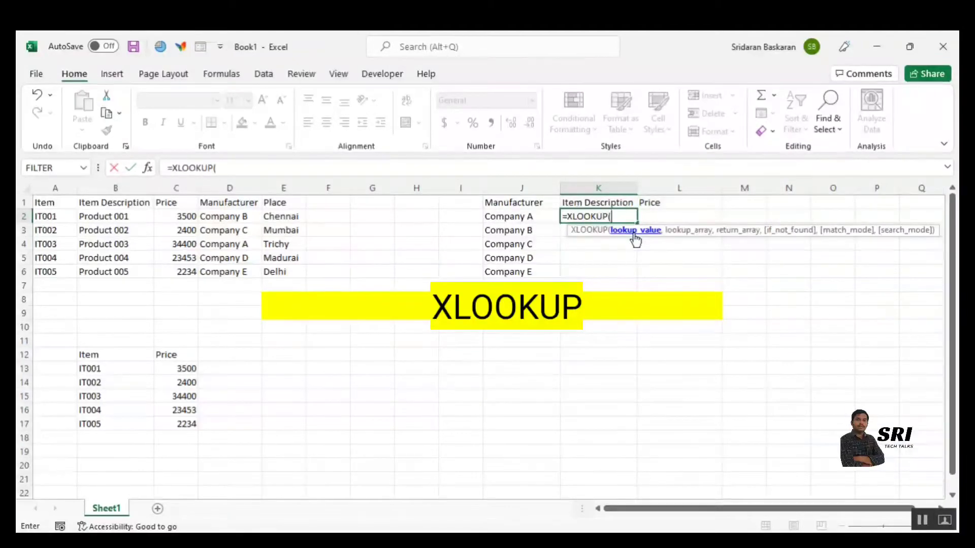
pyautogui.click(503, 216)
pyautogui.write(',')
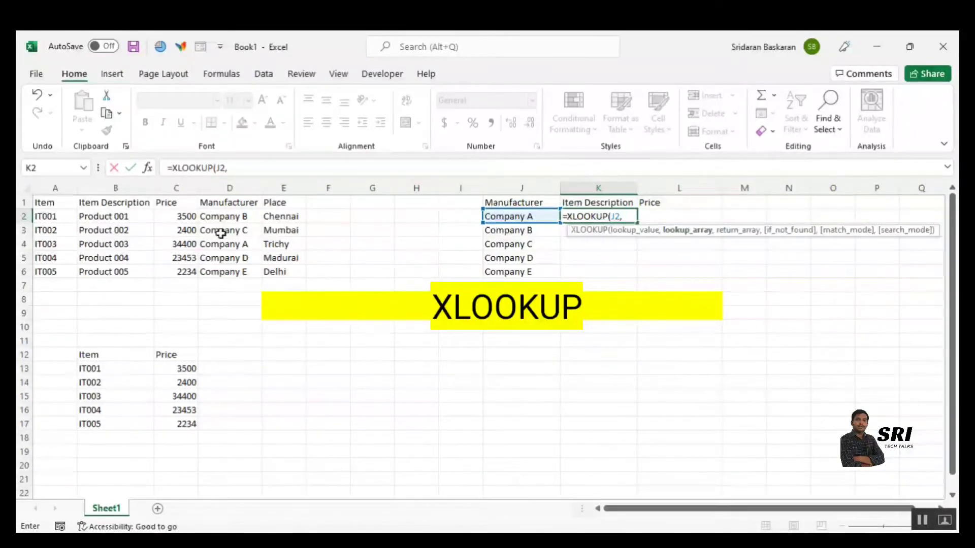
pyautogui.click(216, 186)
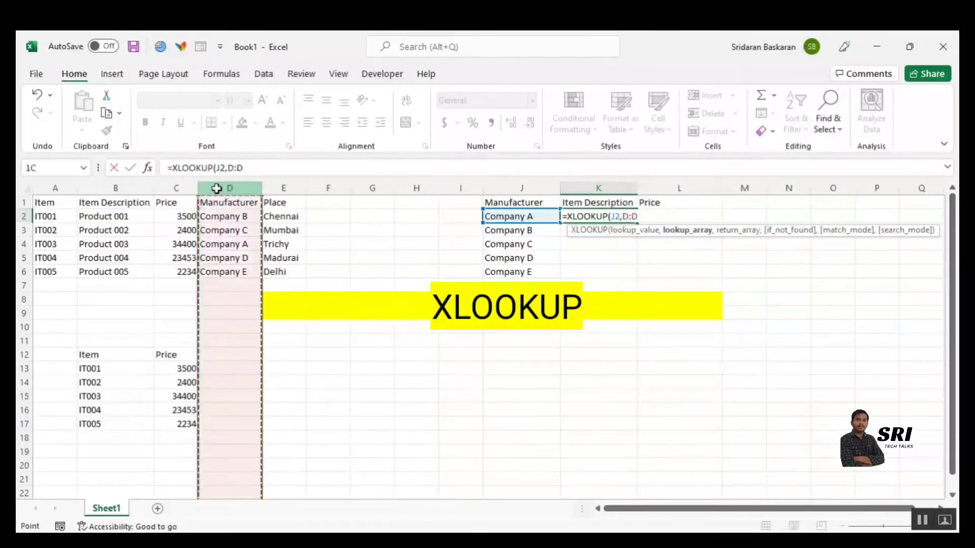
pyautogui.write(',')
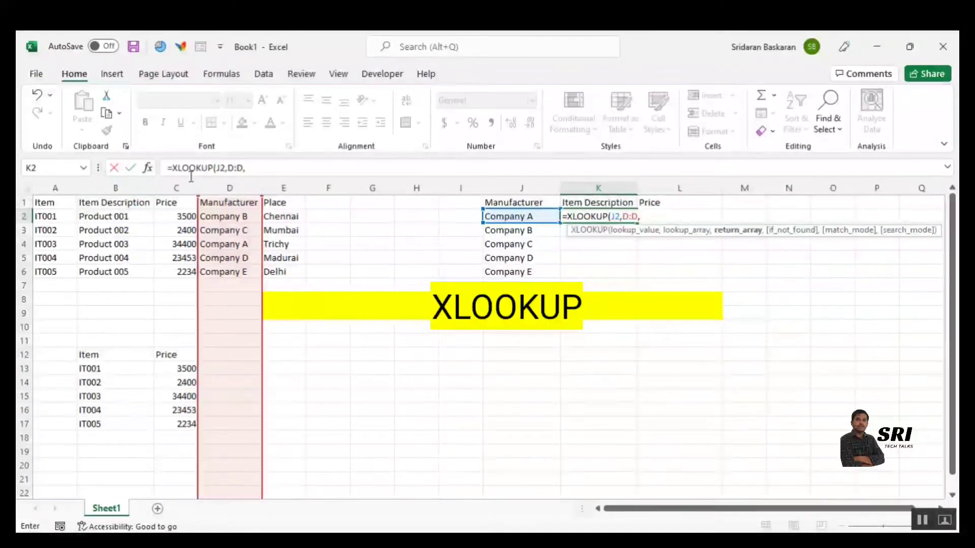
pyautogui.click(103, 188)
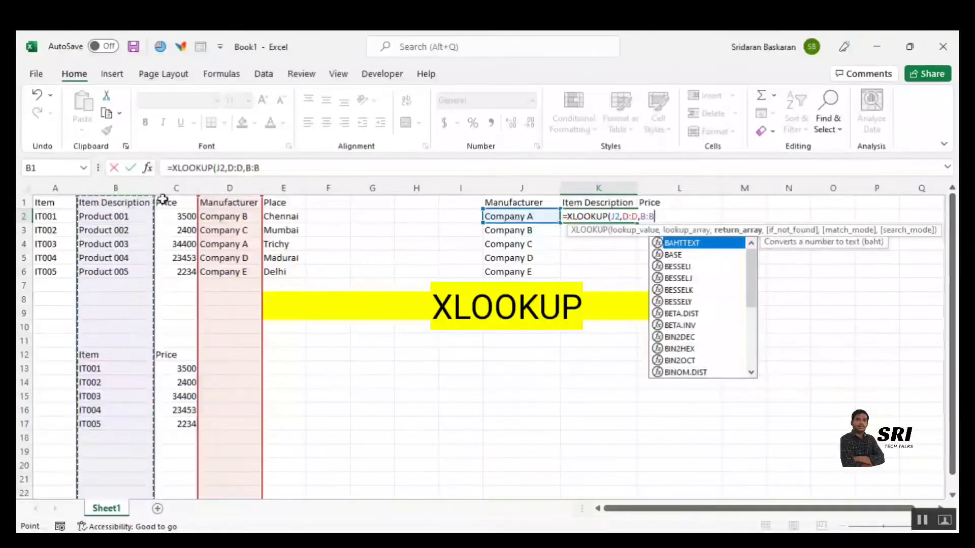
pyautogui.moveTo(147, 187); pyautogui.dragTo(172, 188)
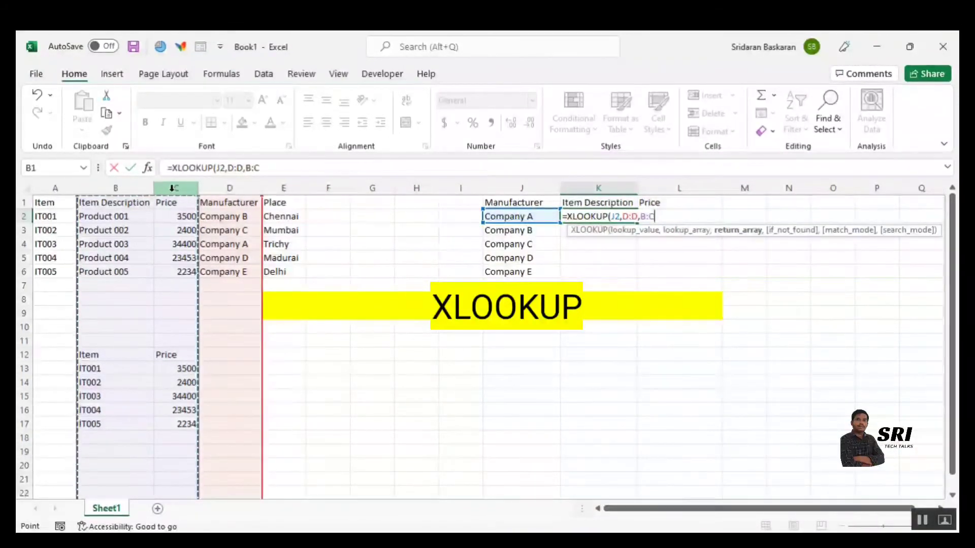
pyautogui.write(')')
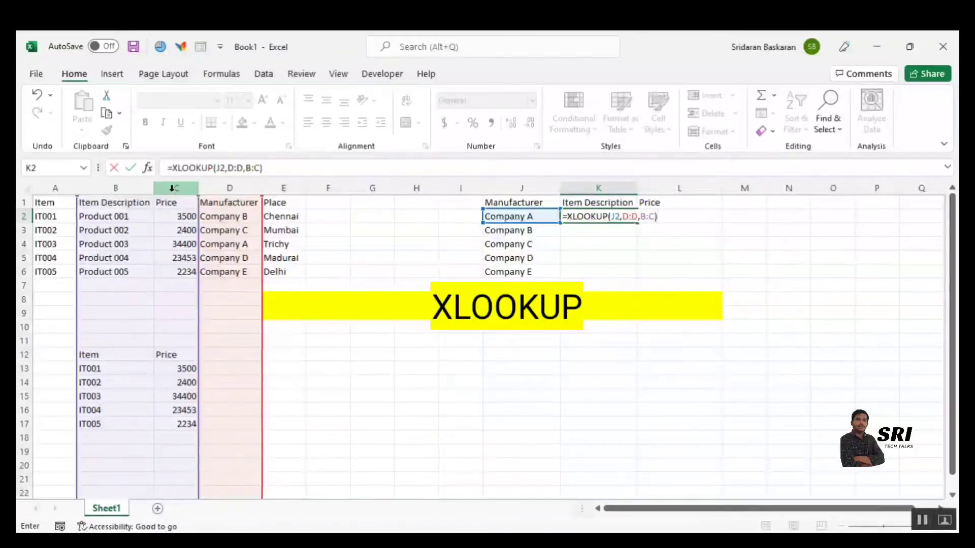
pyautogui.press('Return')
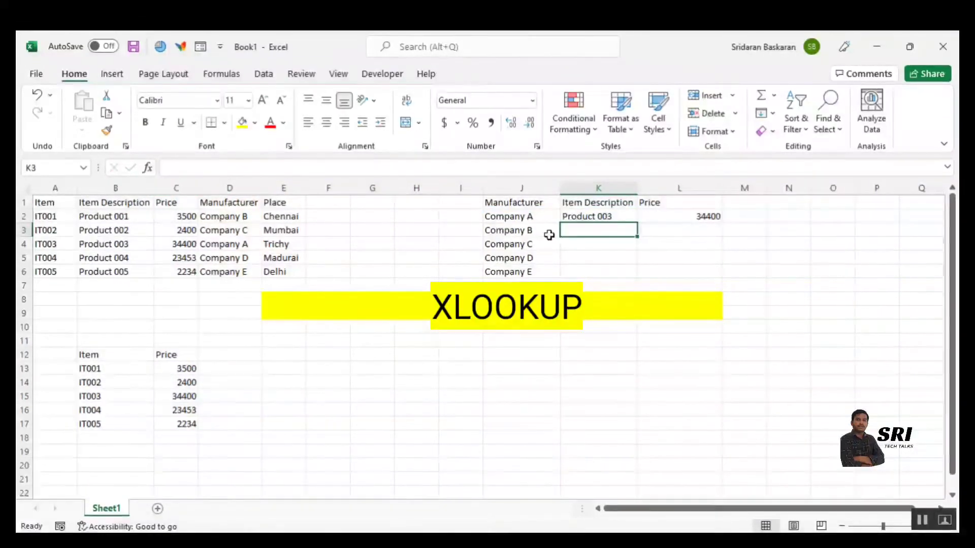
# Compare the Company A description and price in the lookup table with its row in the source data
pyautogui.click(601, 206)
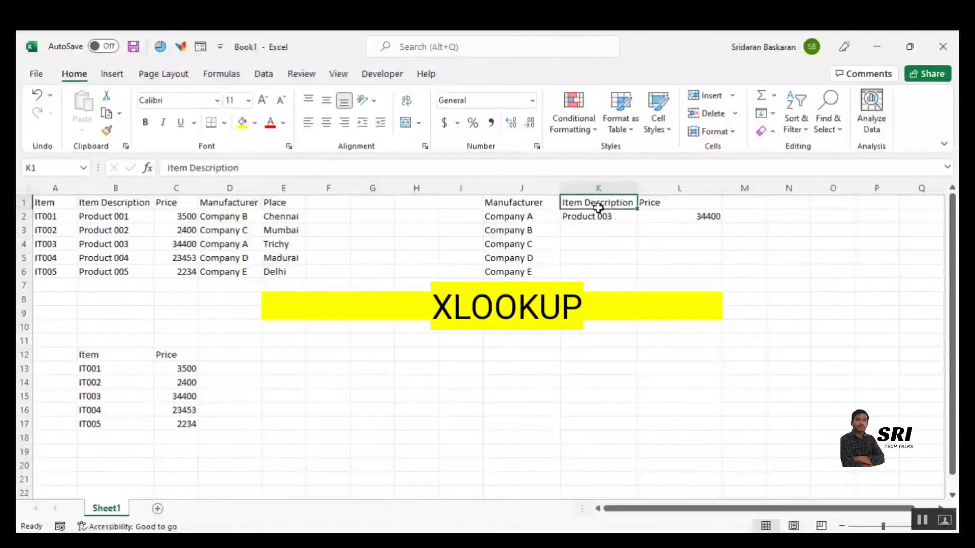
pyautogui.click(502, 214)
pyautogui.click(236, 244)
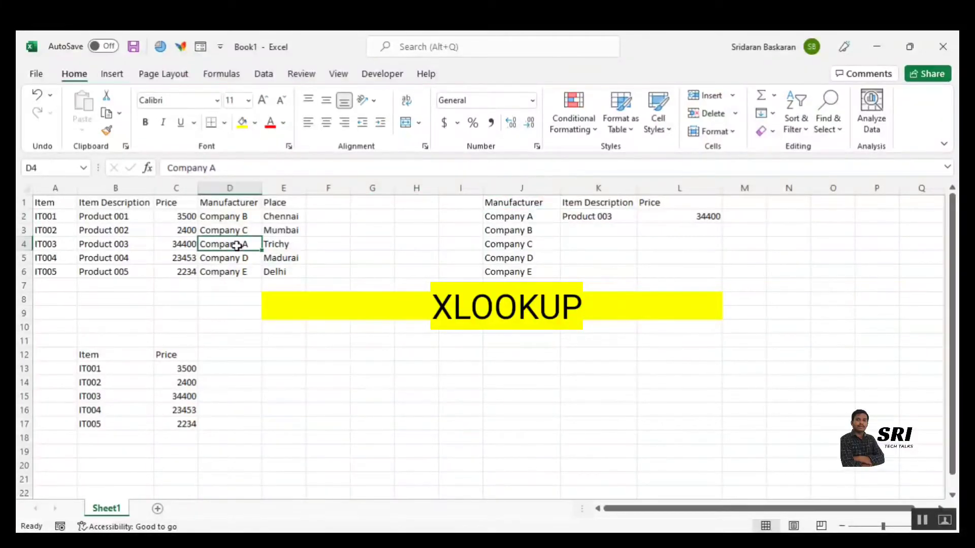
pyautogui.click(100, 244)
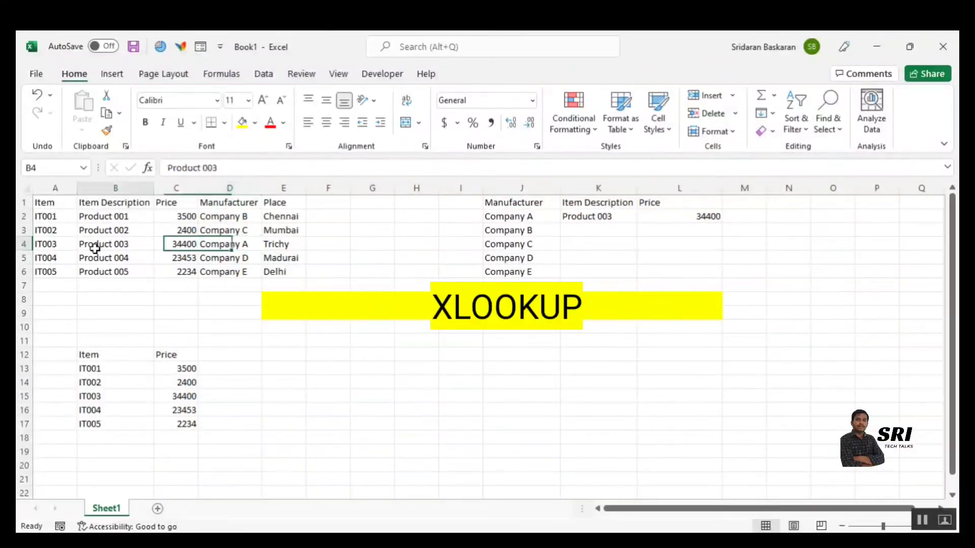
pyautogui.click(612, 214)
pyautogui.click(187, 243)
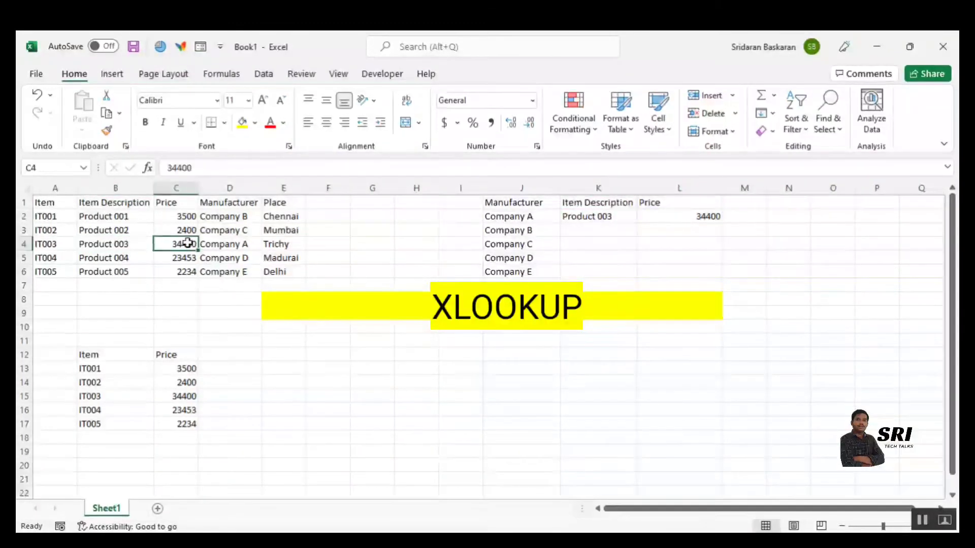
# Fill the XLOOKUP formula down across K2:L6 for all manufacturers and inspect the copied formula in K4
pyautogui.moveTo(601, 217); pyautogui.dragTo(664, 273)
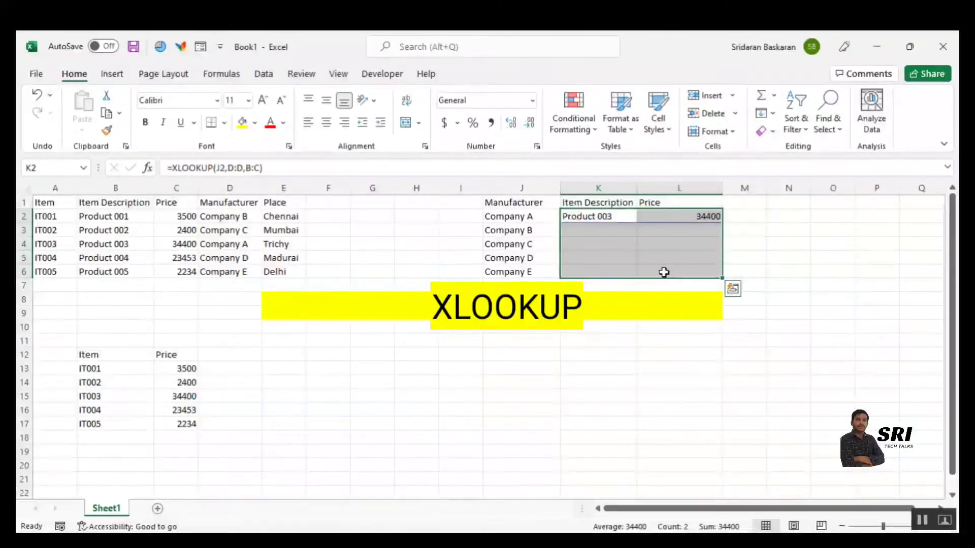
pyautogui.hotkey('ctrl', 'd')
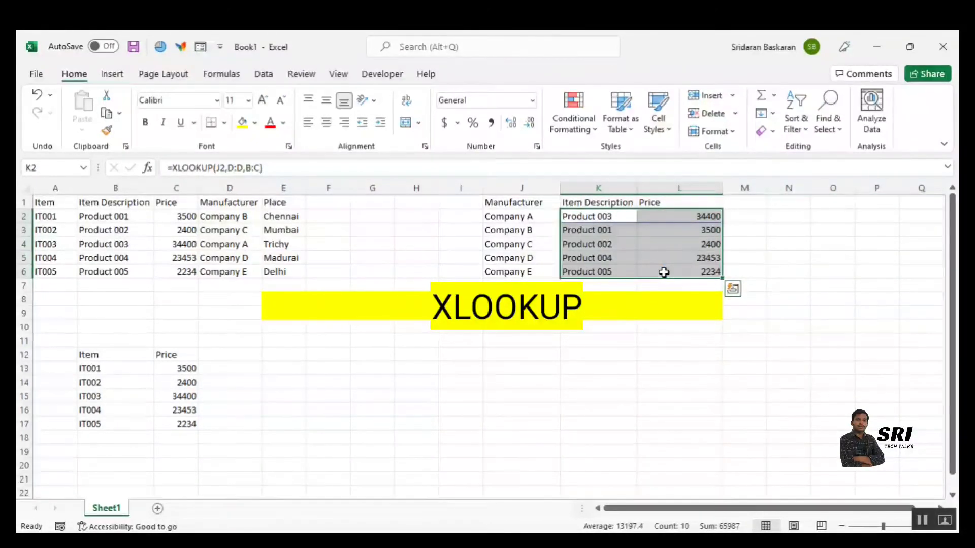
pyautogui.click(668, 340)
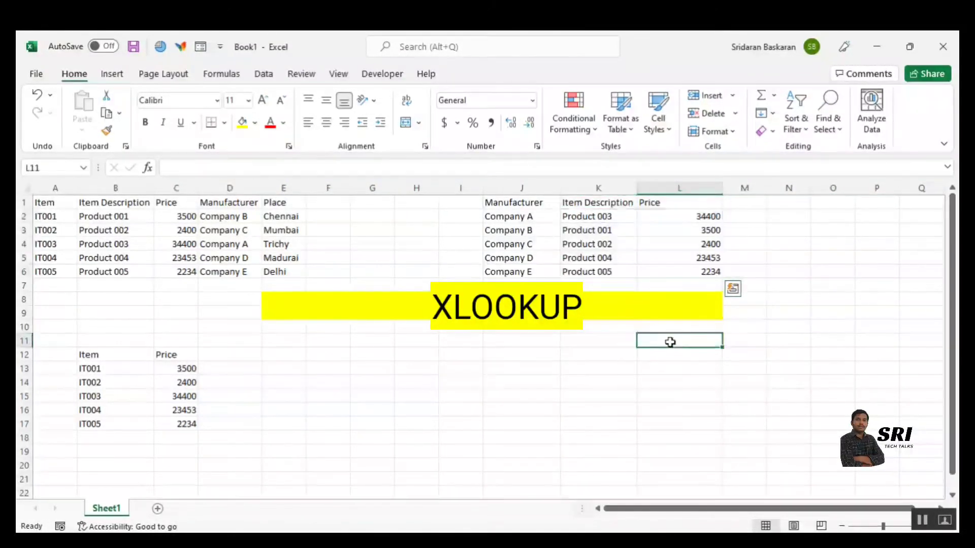
pyautogui.click(586, 244)
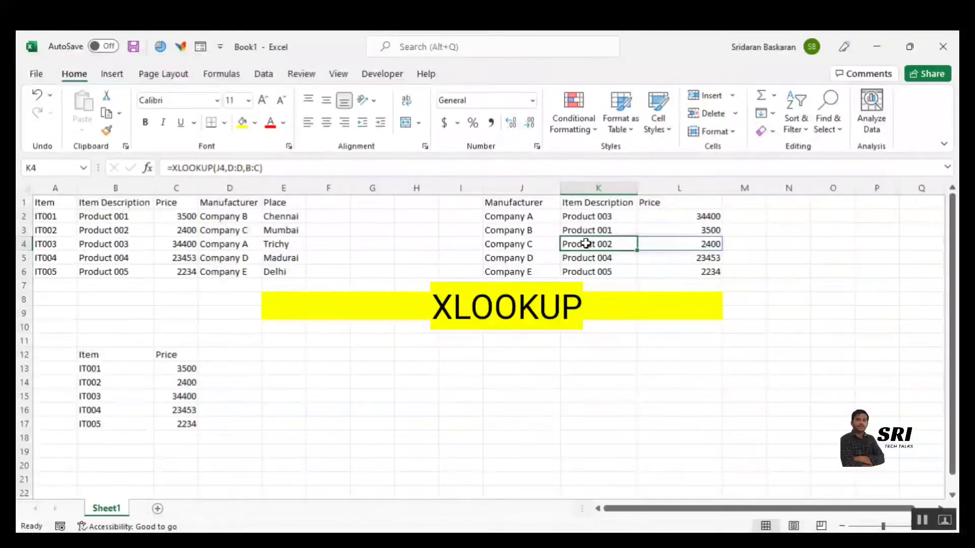